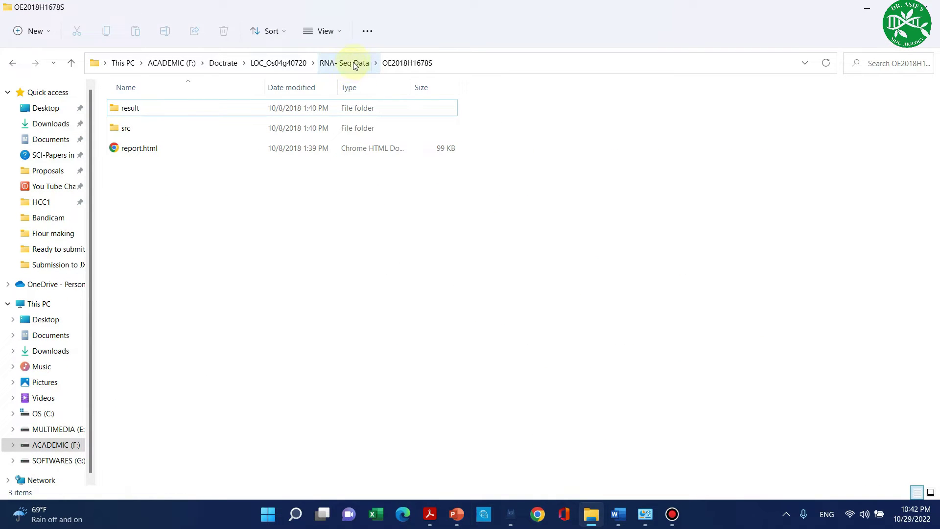
Open MT-vs-WT-diff-pval-0.05-FC-2.gene.xls from result\1.4.different_expressed_gene in Excel
{"action": "left_click", "coordinate": [176, 117]}
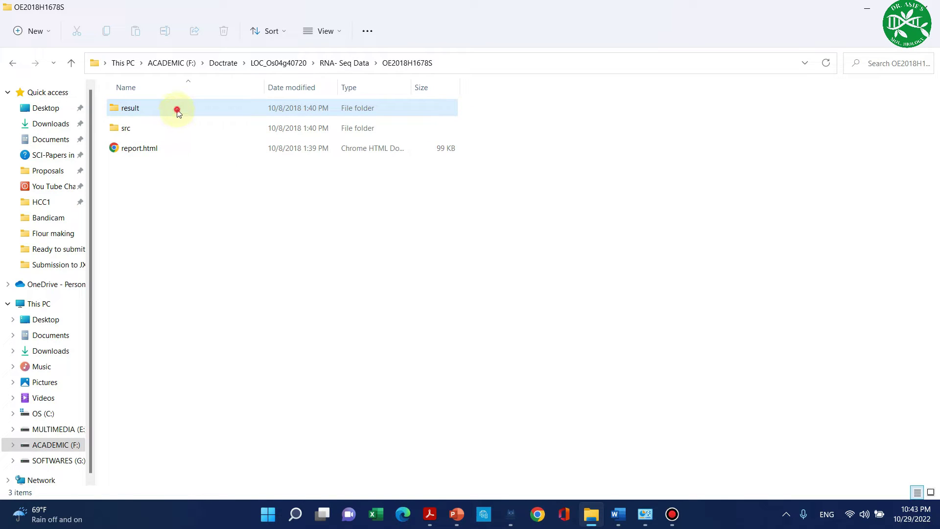
{"action": "double_click", "coordinate": [177, 110]}
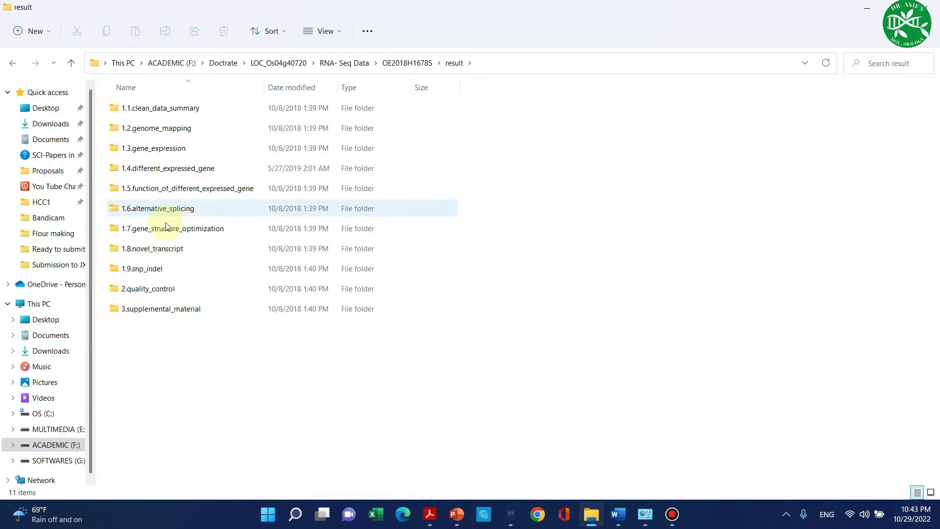
{"action": "left_click", "coordinate": [170, 175]}
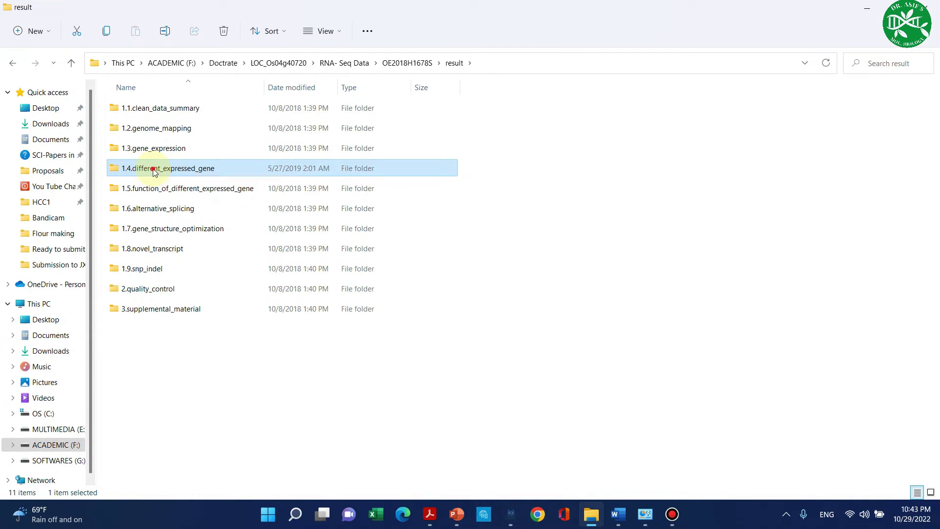
{"action": "double_click", "coordinate": [145, 170]}
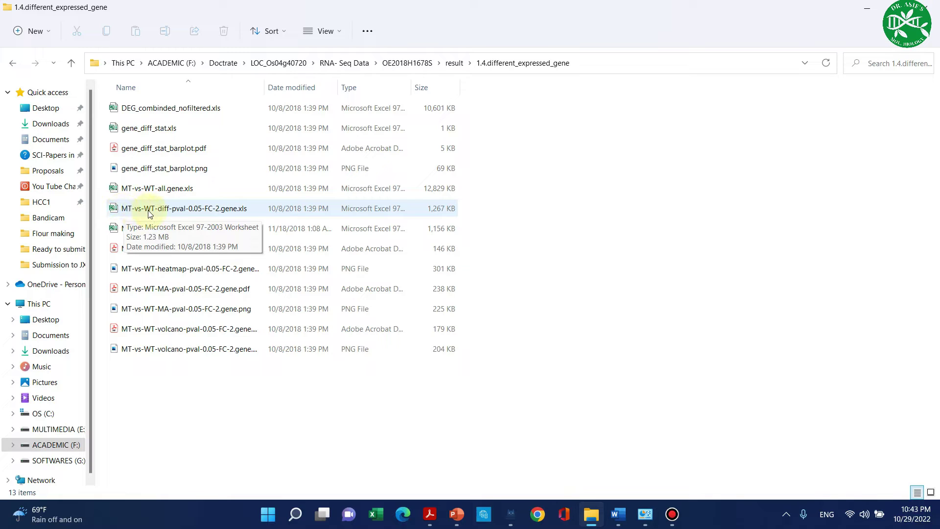
{"action": "left_click", "coordinate": [210, 211]}
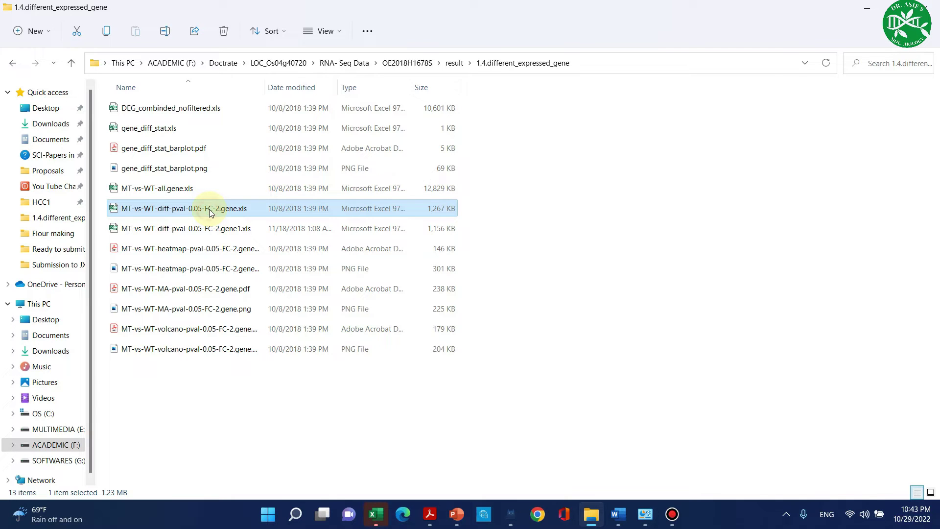
{"action": "double_click", "coordinate": [210, 212]}
Accept the format warning, widen column F to show full log2FoldChange values, and select F1
{"action": "left_click", "coordinate": [430, 290]}
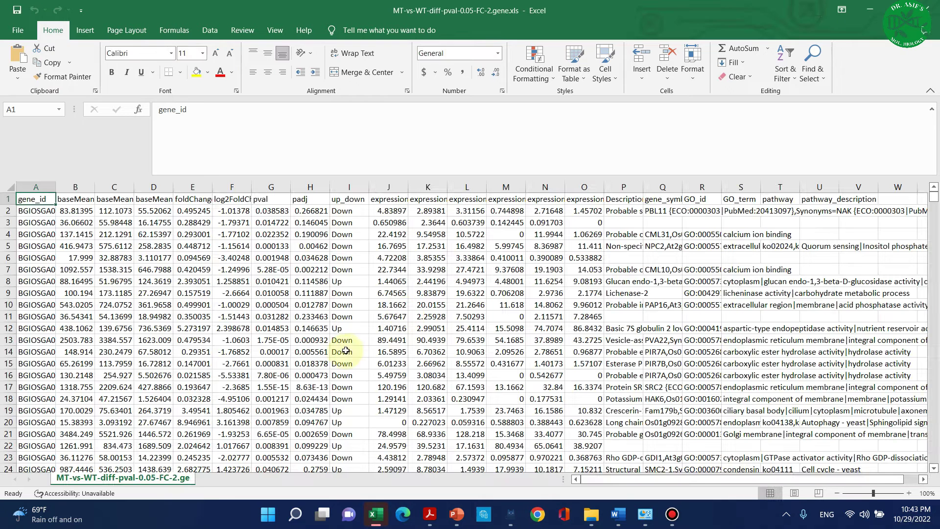
{"action": "left_click_drag", "start_coordinate": [251, 185], "coordinate": [304, 184]}
{"action": "left_click", "coordinate": [270, 200]}
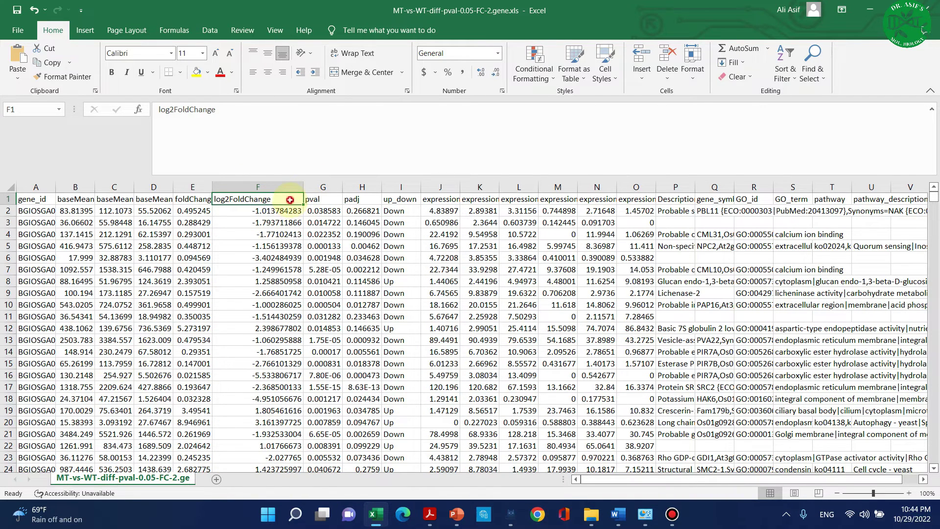
{"action": "left_click", "coordinate": [258, 185]}
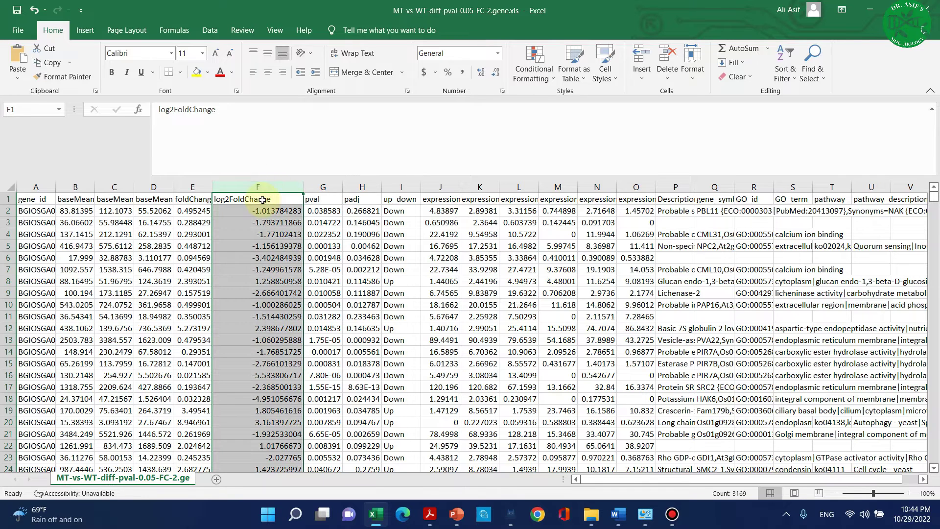
{"action": "left_click", "coordinate": [256, 200]}
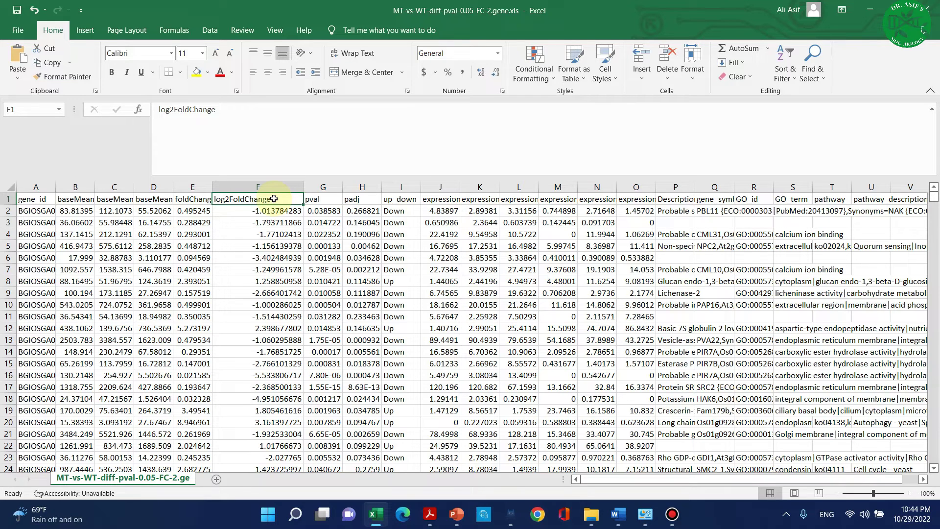
{"action": "left_click", "coordinate": [214, 34]}
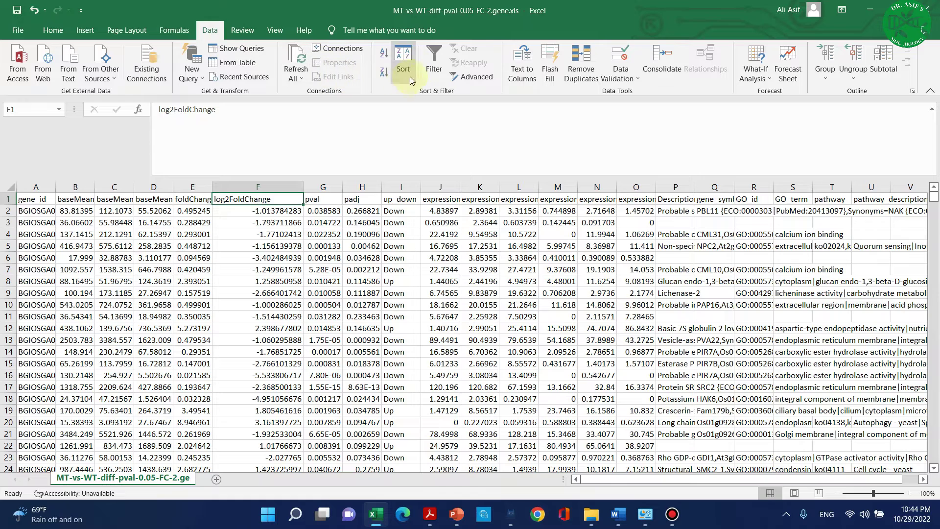
Turn on header filters and sort log2FoldChange from largest to smallest
{"action": "left_click", "coordinate": [437, 60]}
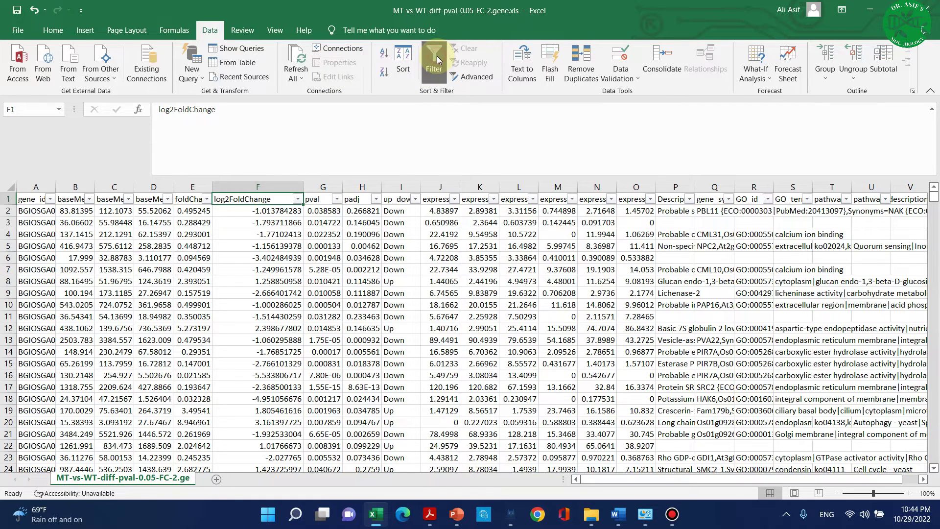
{"action": "left_click", "coordinate": [298, 199]}
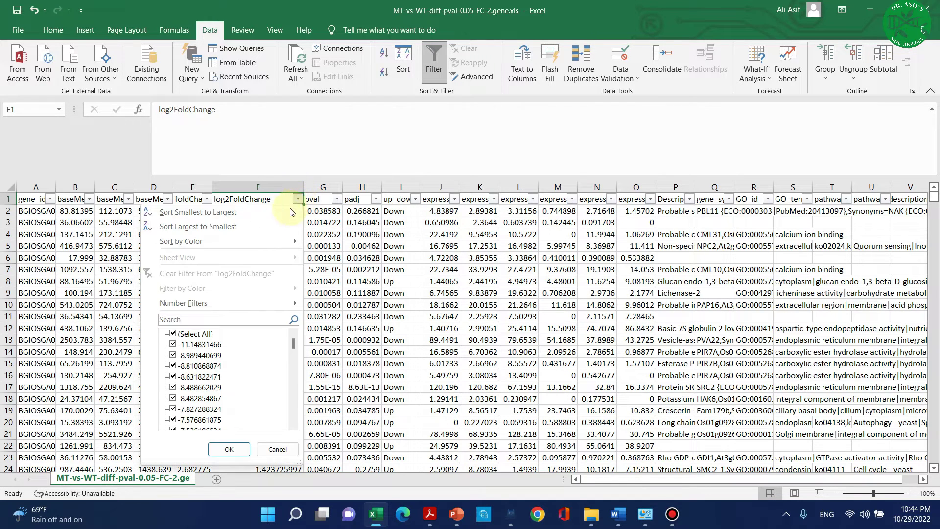
{"action": "left_click", "coordinate": [190, 227]}
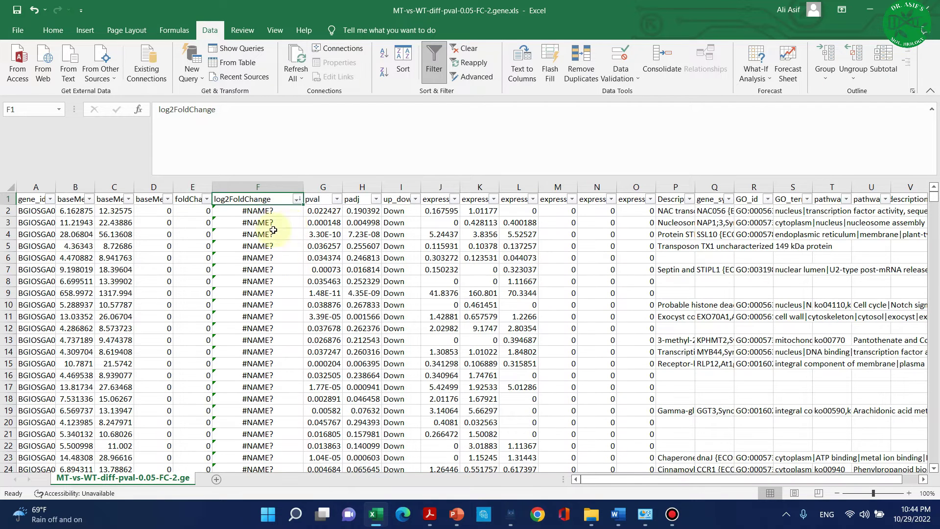
Scroll past the Inf log2FoldChange rows to row 320, where numeric values start at 8.564474583
{"action": "scroll", "coordinate": [34, 214], "scroll_direction": "down", "scroll_amount": 1}
{"action": "scroll", "coordinate": [44, 248], "scroll_direction": "up", "scroll_amount": 1}
{"action": "scroll", "coordinate": [63, 279], "scroll_direction": "down", "scroll_amount": 4}
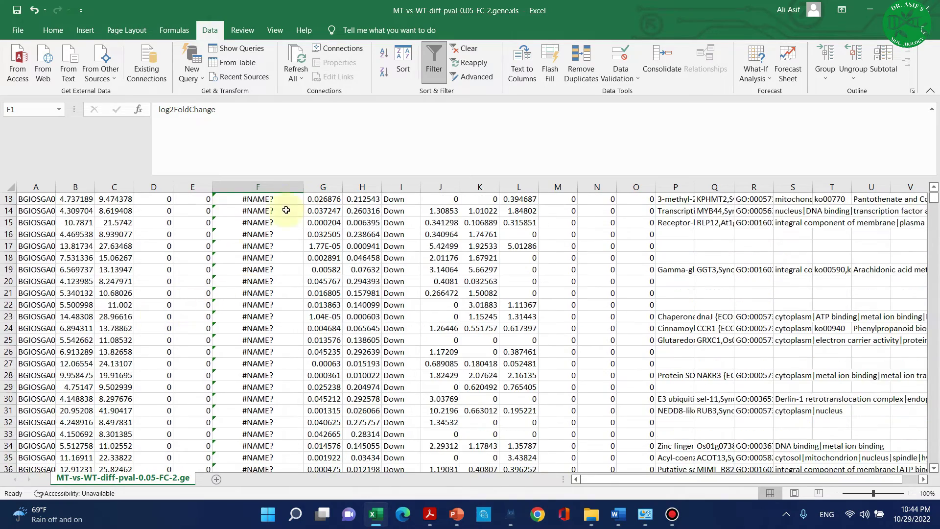
{"action": "scroll", "coordinate": [261, 246], "scroll_direction": "down", "scroll_amount": 10}
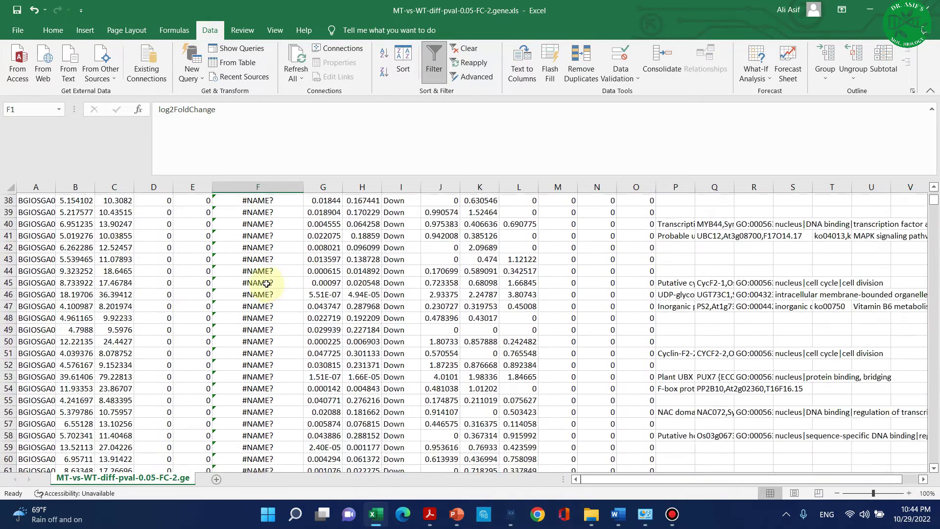
{"action": "scroll", "coordinate": [266, 286], "scroll_direction": "down", "scroll_amount": 20}
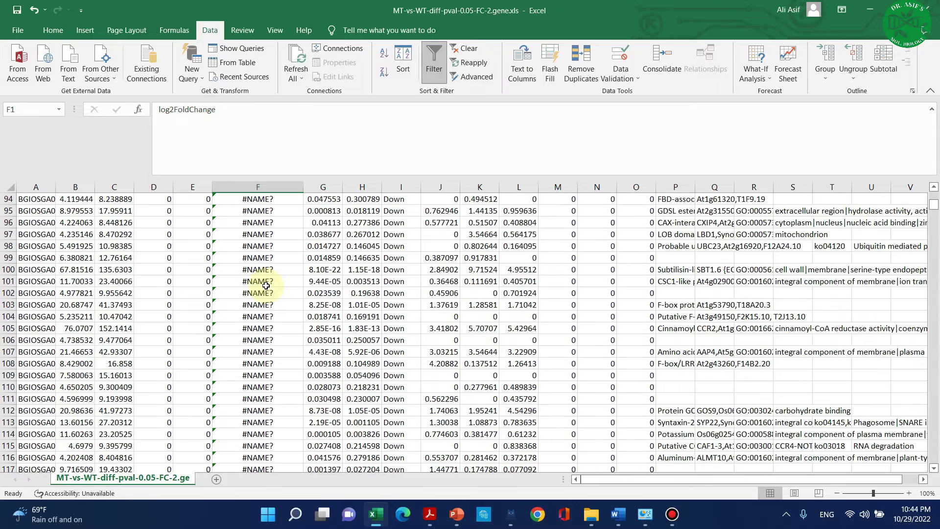
{"action": "scroll", "coordinate": [266, 286], "scroll_direction": "down", "scroll_amount": 20}
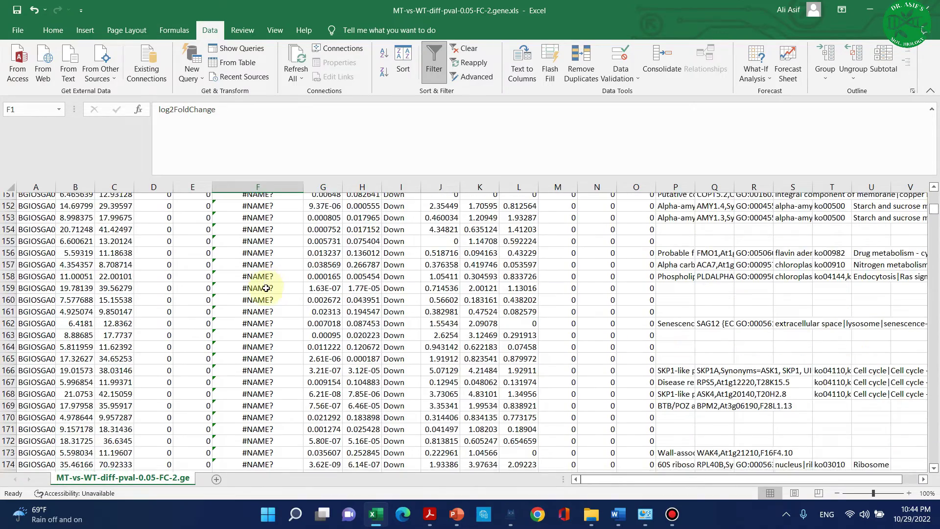
{"action": "scroll", "coordinate": [266, 288], "scroll_direction": "down", "scroll_amount": 20}
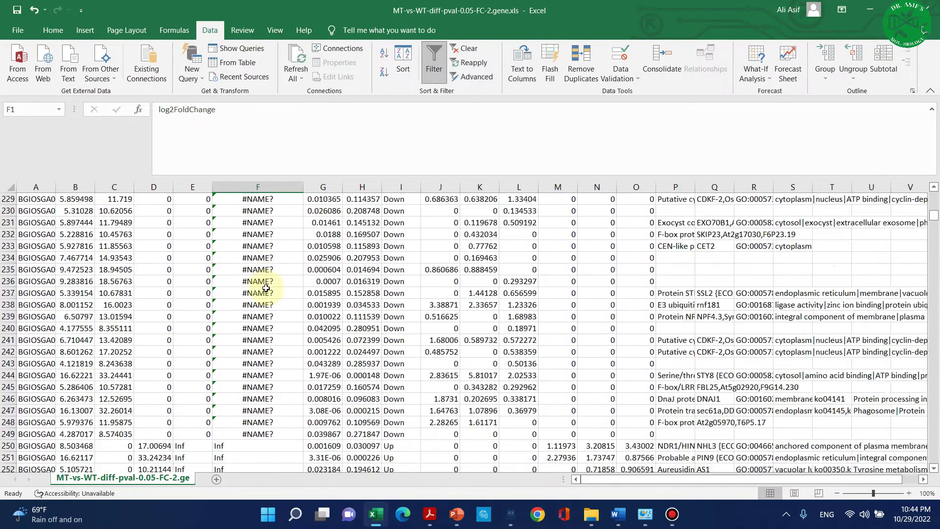
{"action": "scroll", "coordinate": [266, 288], "scroll_direction": "down", "scroll_amount": 2}
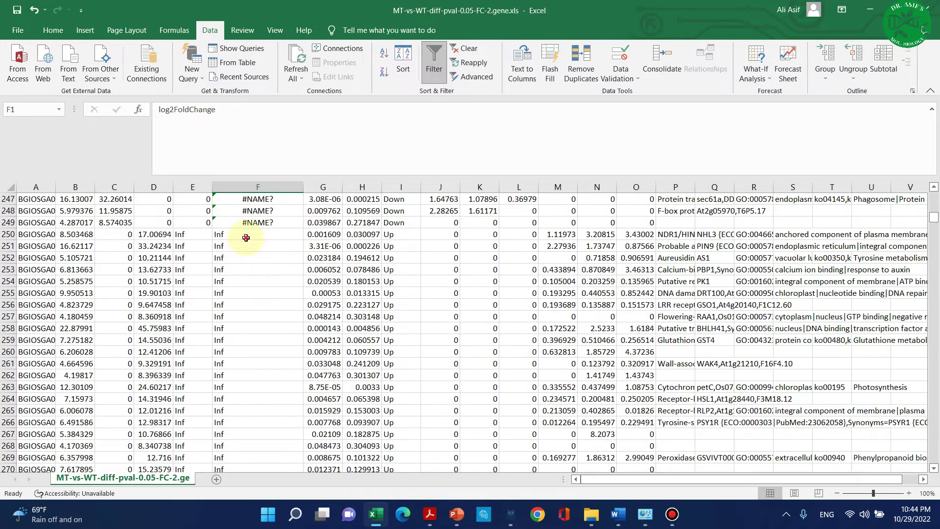
{"action": "left_click", "coordinate": [246, 237]}
{"action": "scroll", "coordinate": [245, 289], "scroll_direction": "down", "scroll_amount": 19}
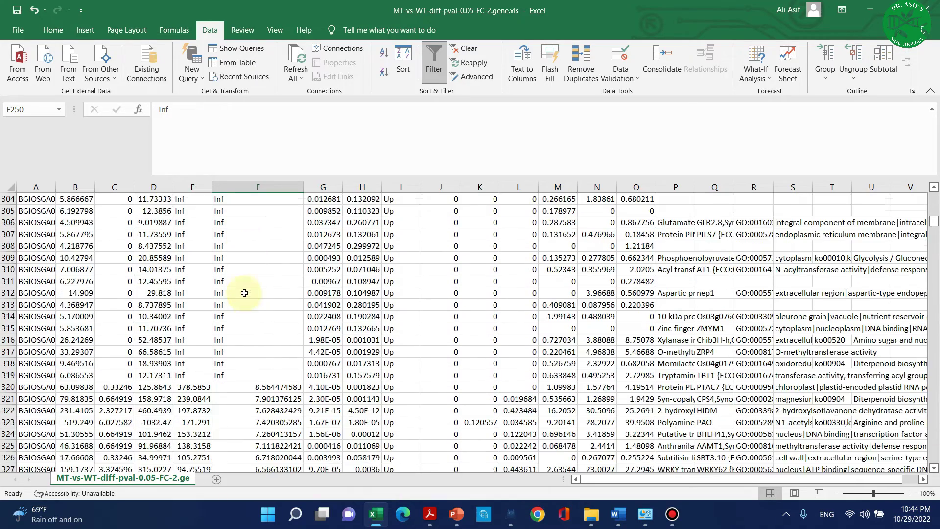
{"action": "scroll", "coordinate": [244, 293], "scroll_direction": "down", "scroll_amount": 1}
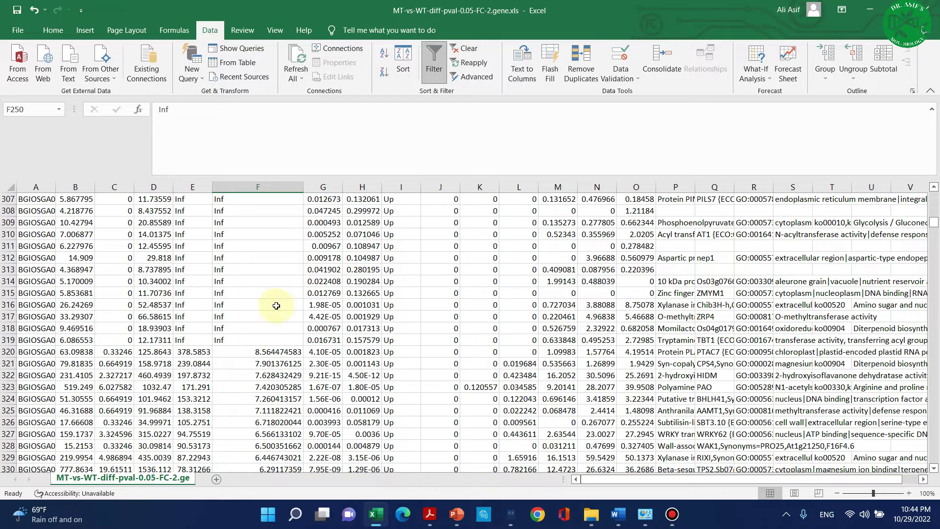
{"action": "scroll", "coordinate": [273, 294], "scroll_direction": "down", "scroll_amount": 2}
{"action": "left_click", "coordinate": [253, 282]}
{"action": "left_click", "coordinate": [247, 293]}
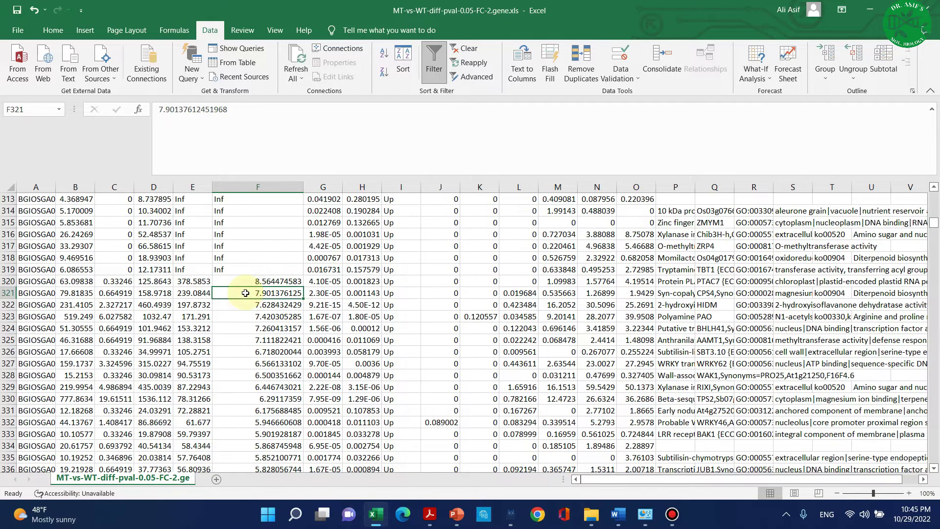
{"action": "left_click", "coordinate": [246, 304]}
{"action": "left_click", "coordinate": [244, 315]}
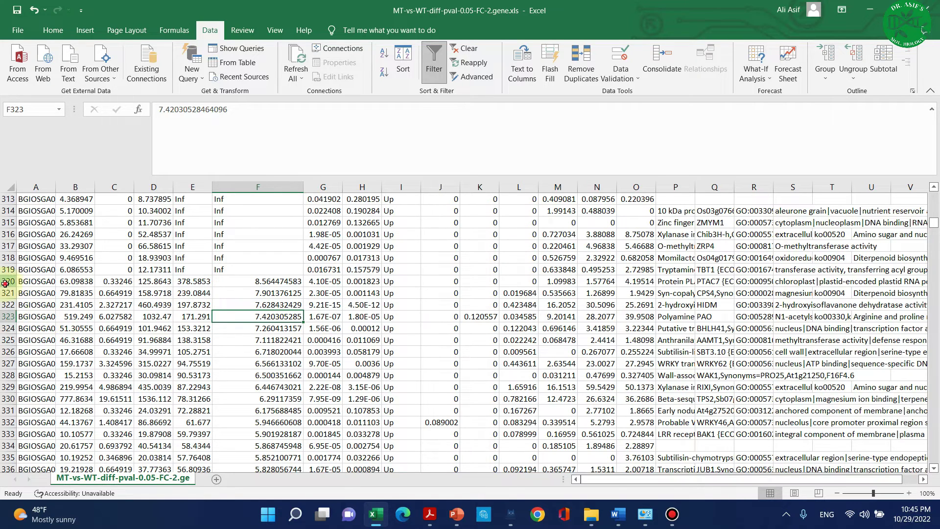
Fill rows 320 through 350 (log2FoldChange 8.56 down to 5.33) with yellow
{"action": "left_click_drag", "start_coordinate": [6, 283], "coordinate": [3, 453]}
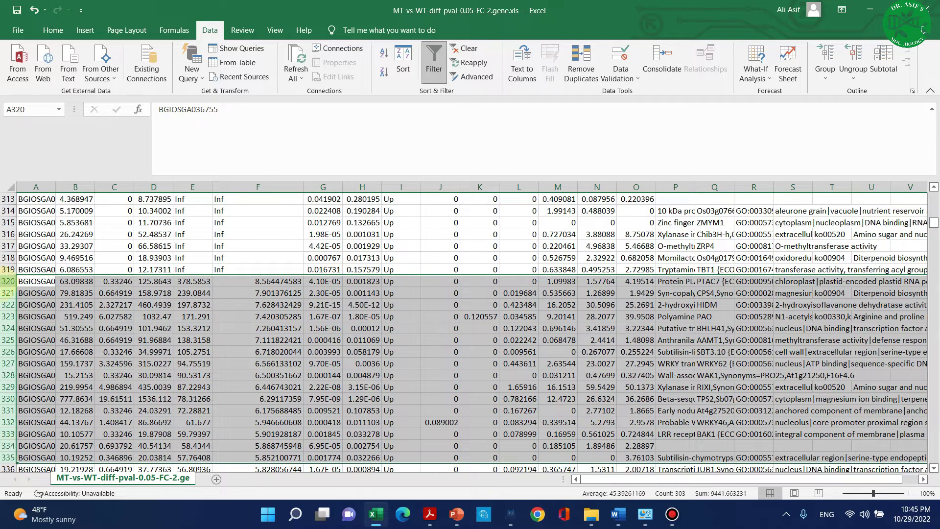
{"action": "left_click", "coordinate": [39, 293]}
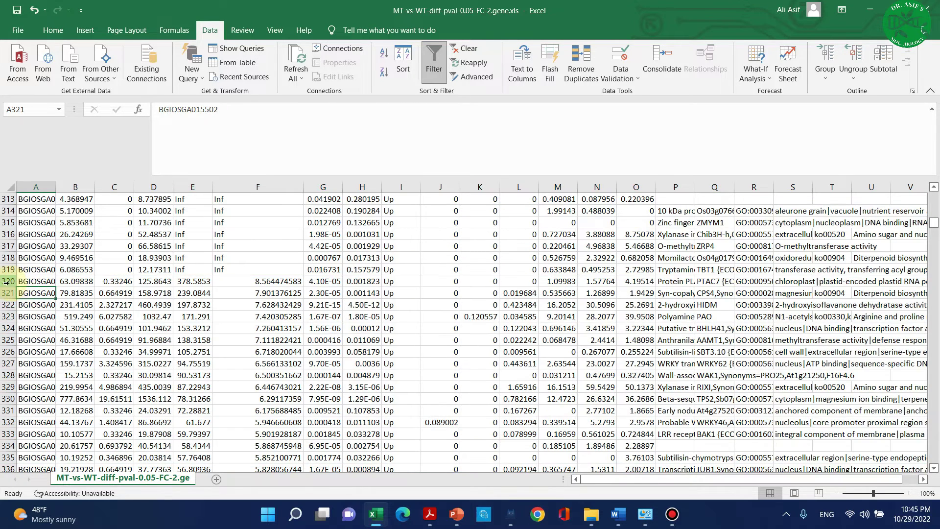
{"action": "left_click_drag", "start_coordinate": [6, 281], "coordinate": [10, 469]}
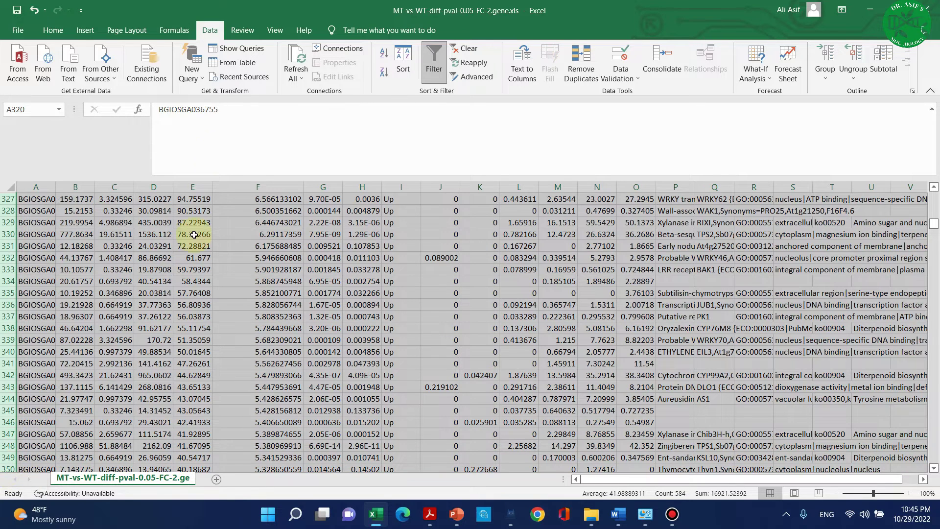
{"action": "left_click", "coordinate": [53, 30]}
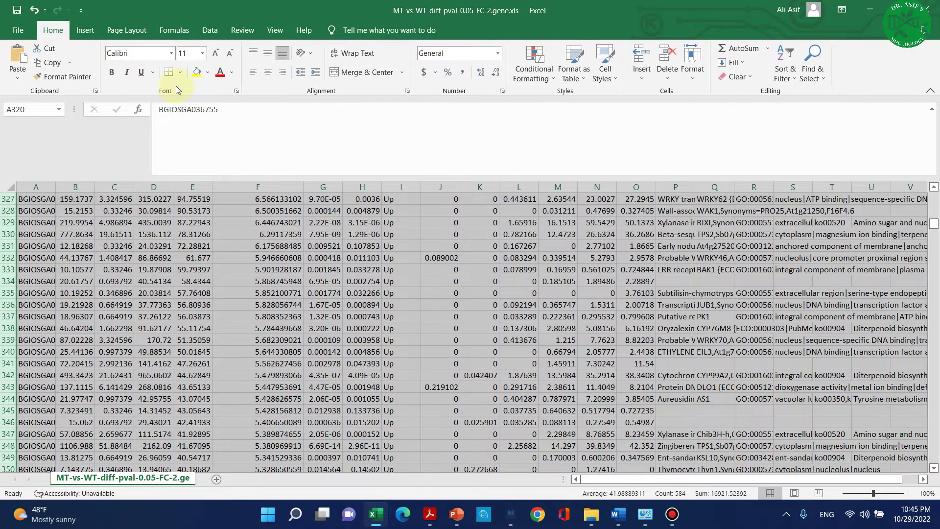
{"action": "left_click", "coordinate": [195, 74]}
{"action": "scroll", "coordinate": [268, 247], "scroll_direction": "up", "scroll_amount": 6}
{"action": "scroll", "coordinate": [269, 247], "scroll_direction": "down", "scroll_amount": 2}
{"action": "left_click", "coordinate": [260, 259]}
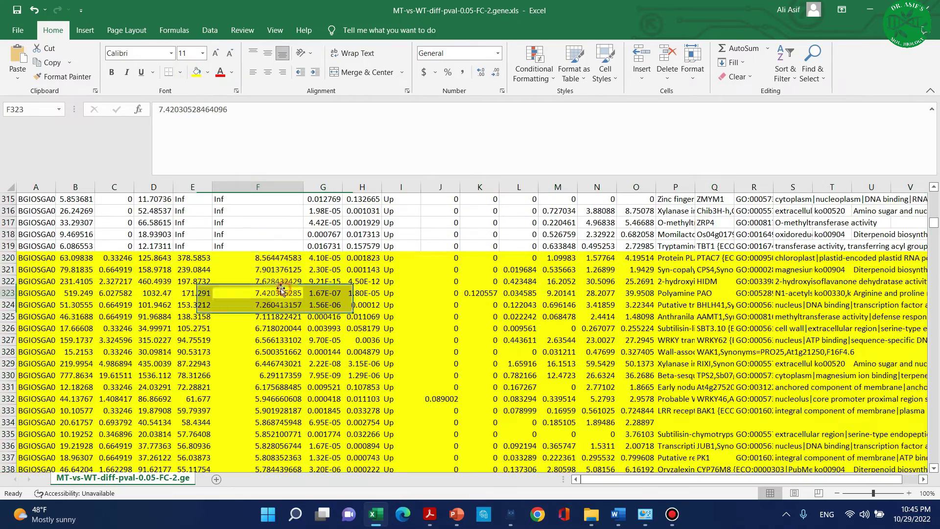
Read the column P gene descriptions of highlighted rows 320 to 335
{"action": "scroll", "coordinate": [258, 272], "scroll_direction": "down", "scroll_amount": 1}
{"action": "scroll", "coordinate": [265, 318], "scroll_direction": "up", "scroll_amount": 2}
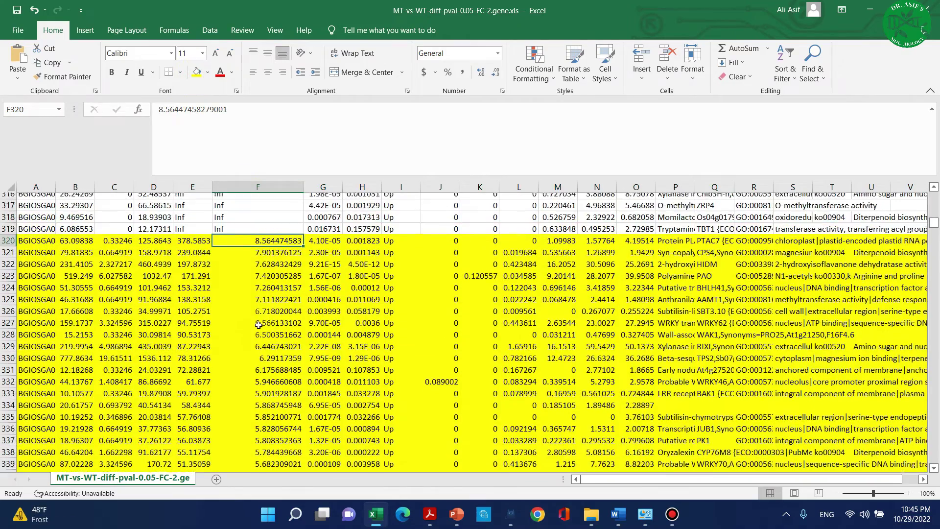
{"action": "scroll", "coordinate": [269, 327], "scroll_direction": "up", "scroll_amount": 5}
{"action": "scroll", "coordinate": [277, 326], "scroll_direction": "down", "scroll_amount": 6}
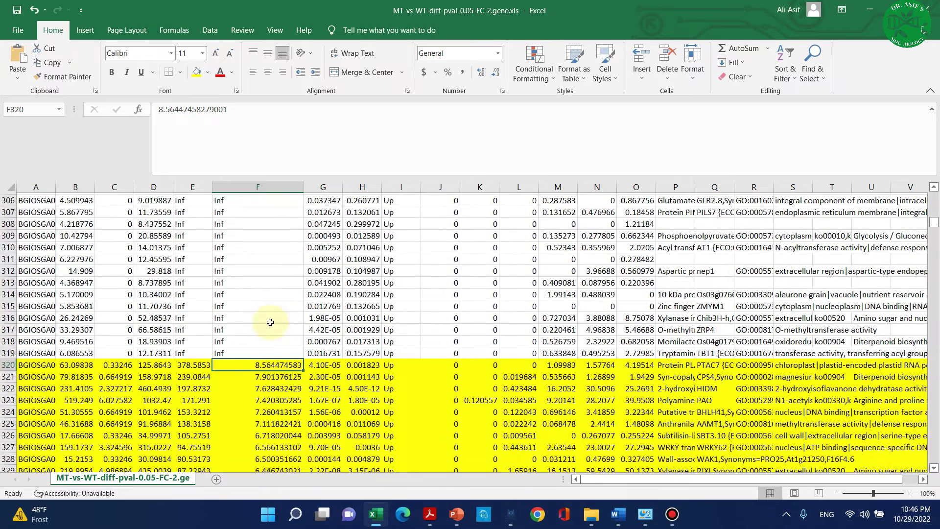
{"action": "left_click", "coordinate": [665, 269]}
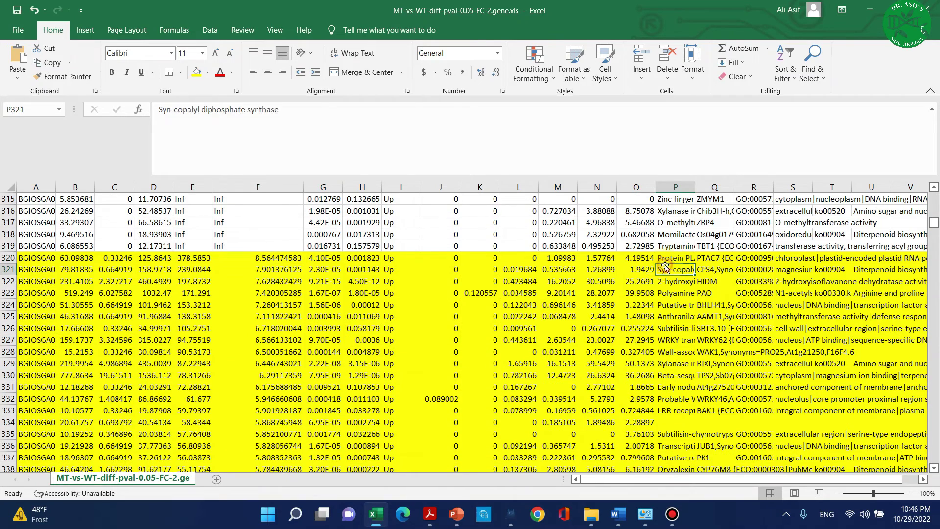
{"action": "left_click", "coordinate": [675, 257]}
{"action": "left_click", "coordinate": [676, 293]}
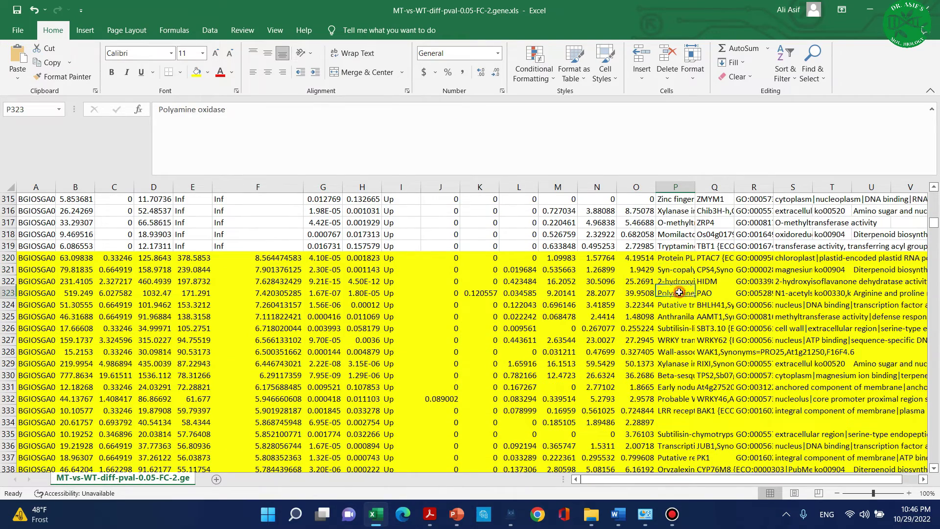
{"action": "left_click", "coordinate": [674, 339]}
{"action": "left_click", "coordinate": [667, 386]}
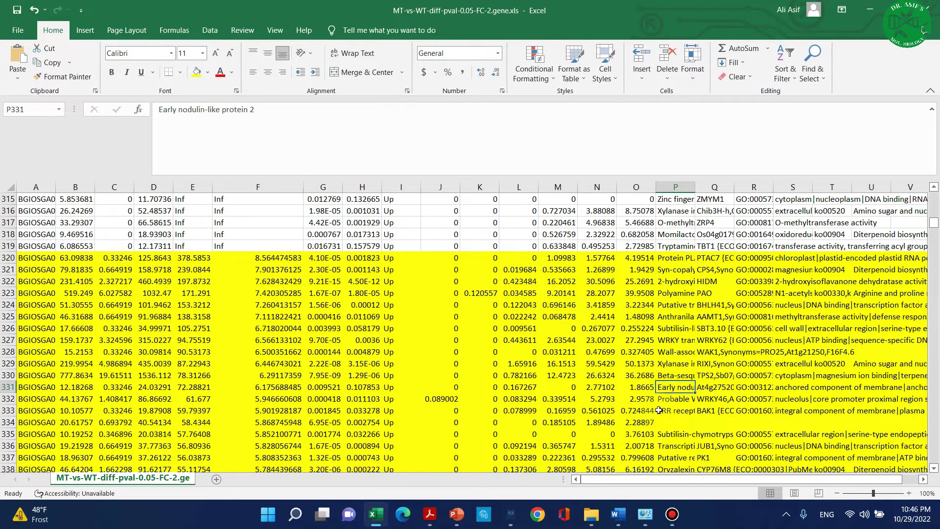
{"action": "scroll", "coordinate": [669, 383], "scroll_direction": "down", "scroll_amount": 2}
{"action": "left_click", "coordinate": [676, 366]}
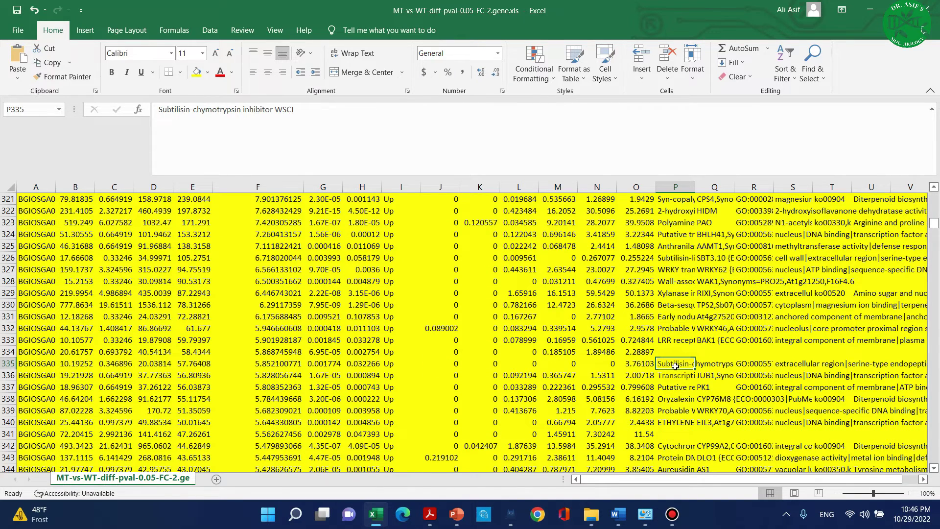
Revisit the Early nodulin-like protein 2 description and scroll through the highlighted genes
{"action": "scroll", "coordinate": [676, 370], "scroll_direction": "up", "scroll_amount": 1}
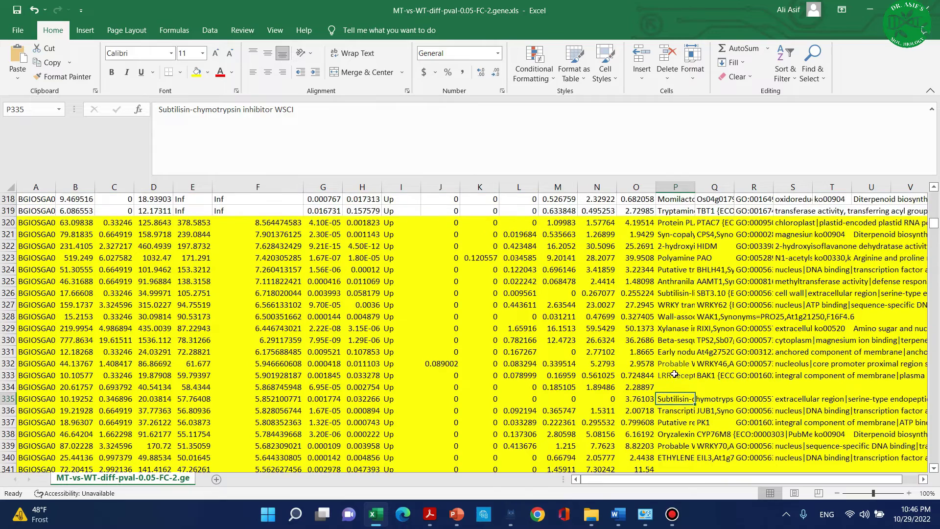
{"action": "left_click", "coordinate": [674, 351]}
{"action": "scroll", "coordinate": [671, 358], "scroll_direction": "up", "scroll_amount": 2}
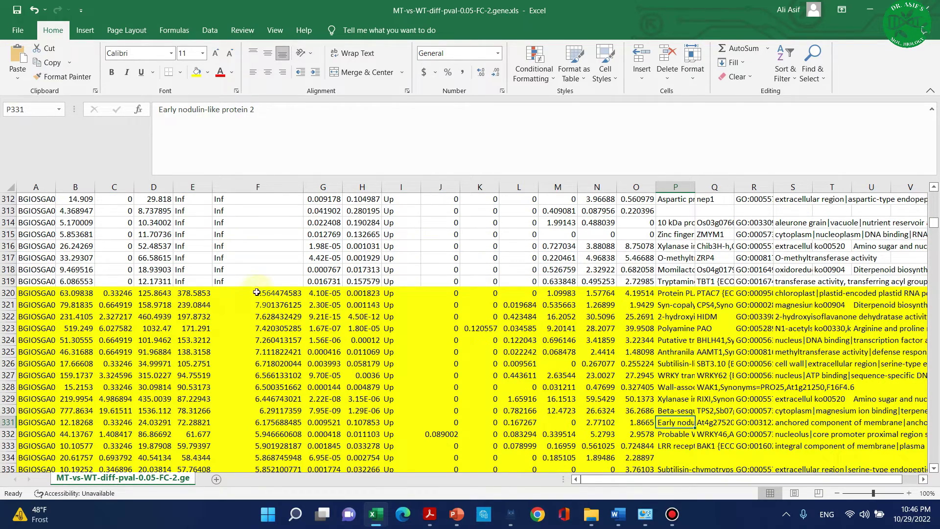
{"action": "scroll", "coordinate": [39, 351], "scroll_direction": "down", "scroll_amount": 5}
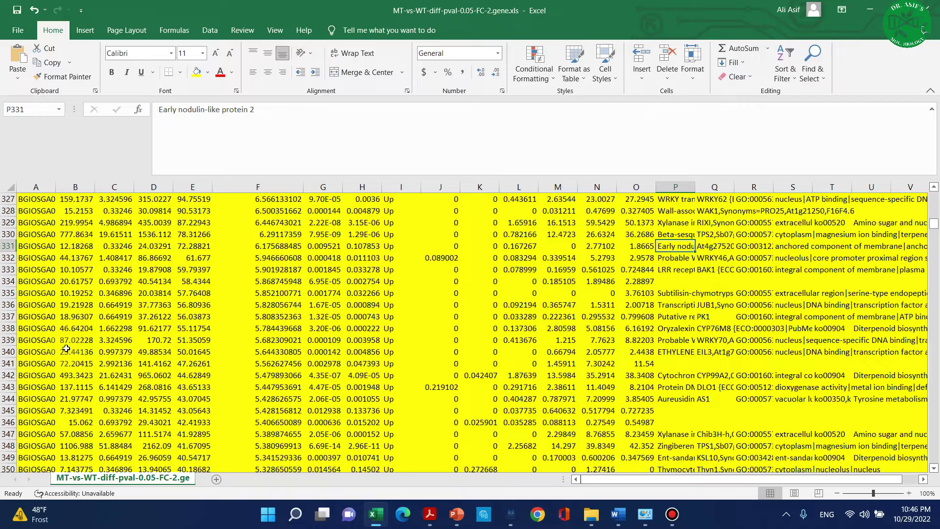
{"action": "scroll", "coordinate": [66, 348], "scroll_direction": "down", "scroll_amount": 3}
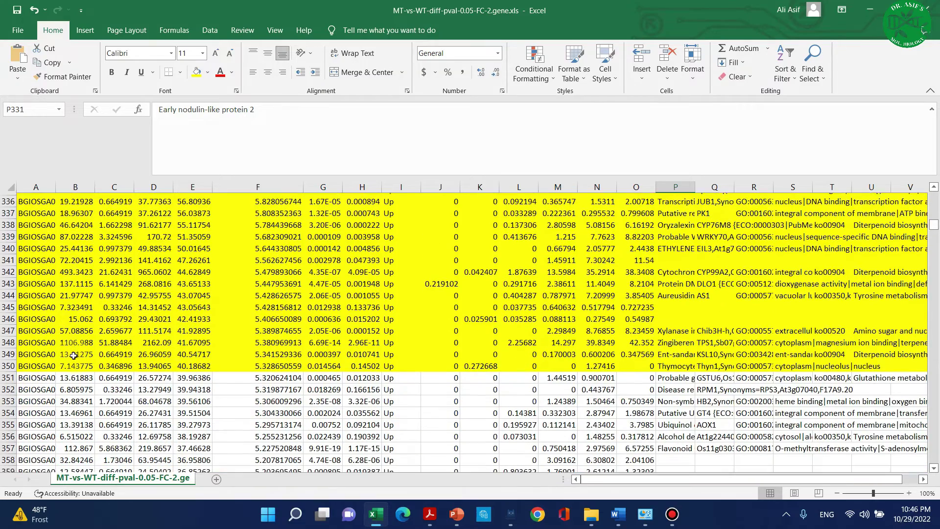
{"action": "scroll", "coordinate": [80, 358], "scroll_direction": "down", "scroll_amount": 2}
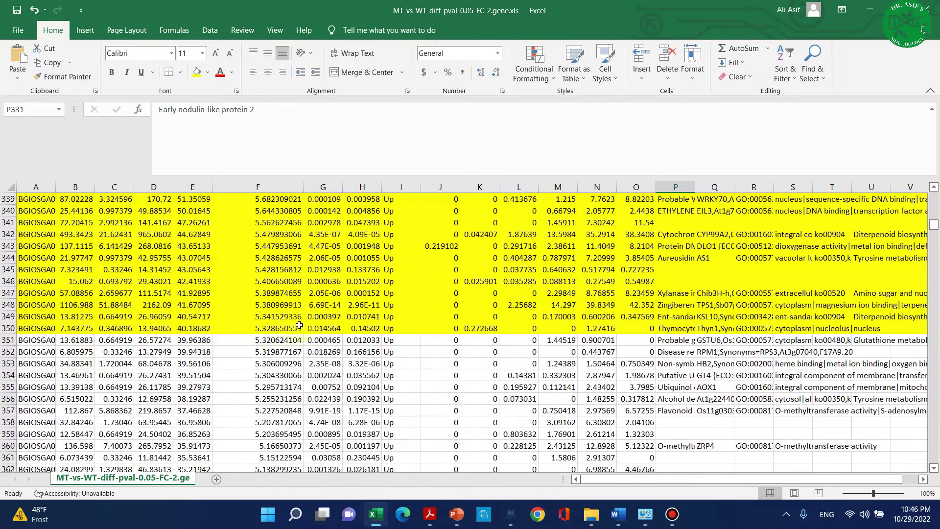
{"action": "scroll", "coordinate": [299, 323], "scroll_direction": "up", "scroll_amount": 6}
{"action": "scroll", "coordinate": [277, 226], "scroll_direction": "up", "scroll_amount": 2}
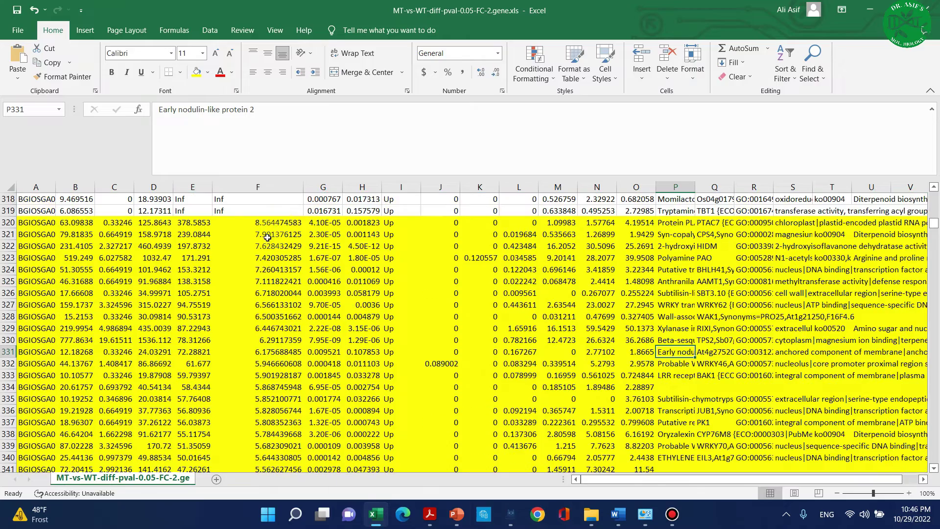
{"action": "scroll", "coordinate": [267, 266], "scroll_direction": "down", "scroll_amount": 1}
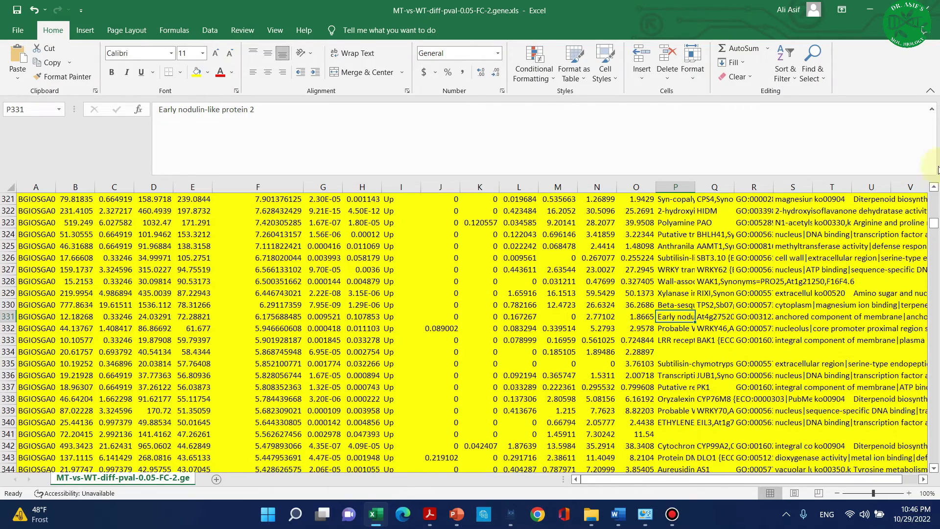
Fill rows 3149 to 3169 (log2FoldChange -6.36 to -11.15) yellow and read the first gene's annotation
{"action": "left_click_drag", "start_coordinate": [937, 228], "coordinate": [925, 483]}
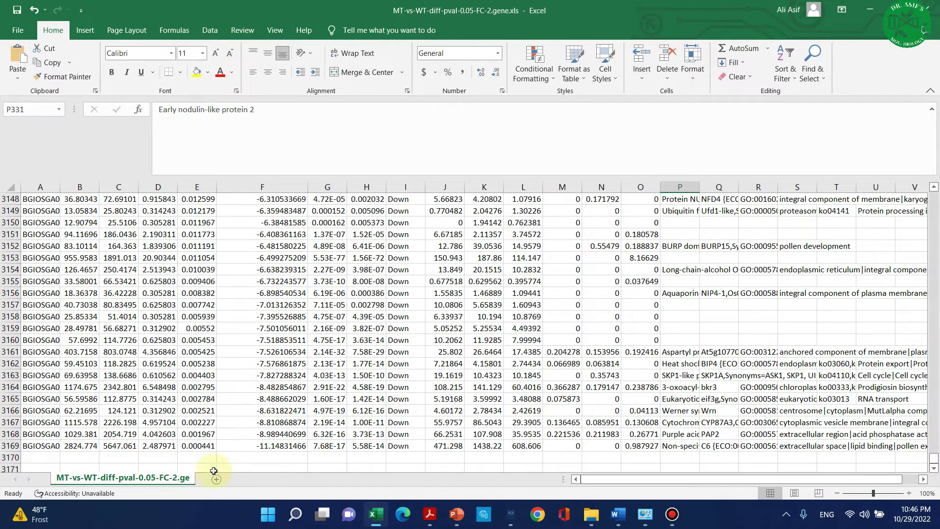
{"action": "left_click", "coordinate": [260, 445]}
{"action": "left_click", "coordinate": [278, 189]}
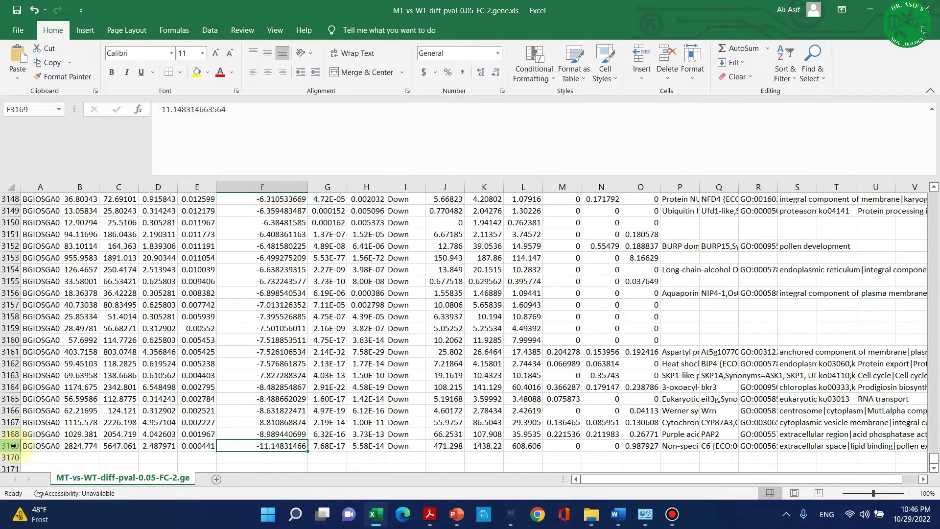
{"action": "left_click_drag", "start_coordinate": [14, 446], "coordinate": [6, 212]}
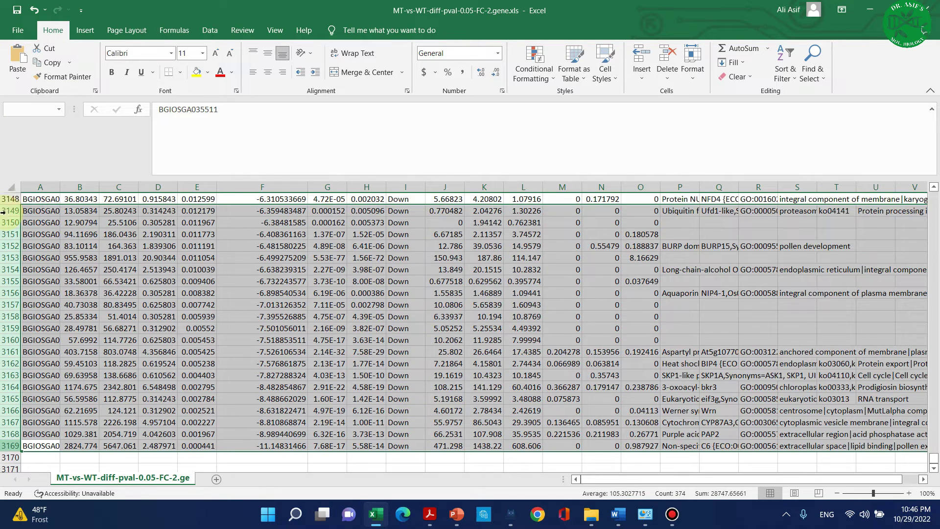
{"action": "left_click", "coordinate": [195, 72]}
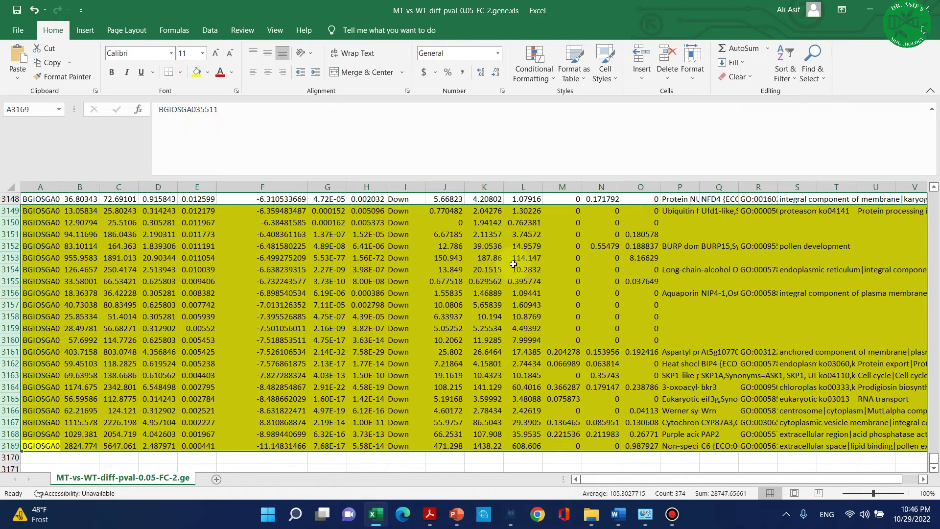
{"action": "left_click", "coordinate": [678, 353]}
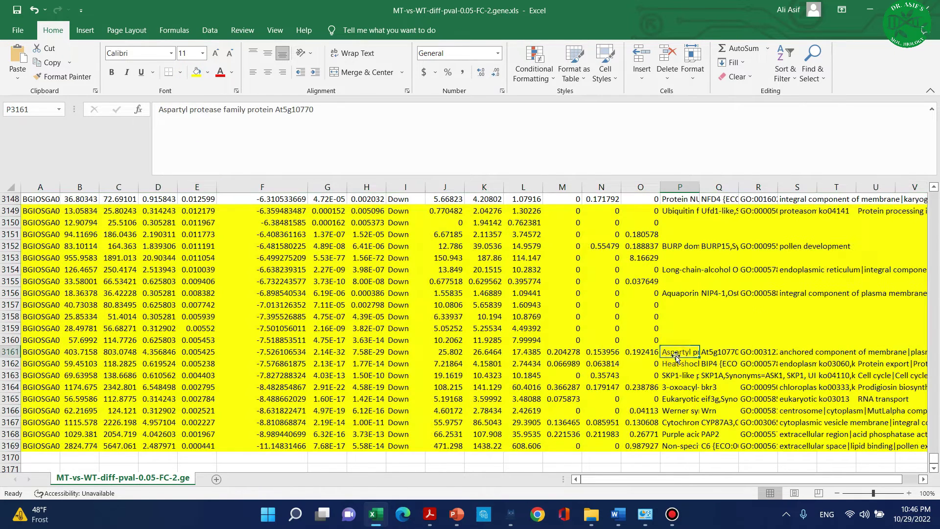
{"action": "left_click", "coordinate": [673, 213]}
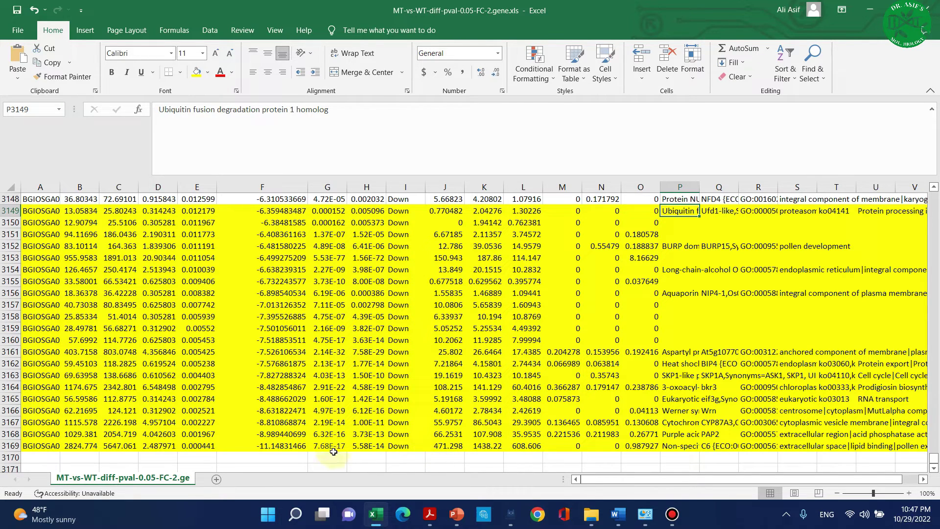
Present the Genes related to your Phenotype slide through its three points and Example, then end the show
{"action": "left_click", "coordinate": [456, 515]}
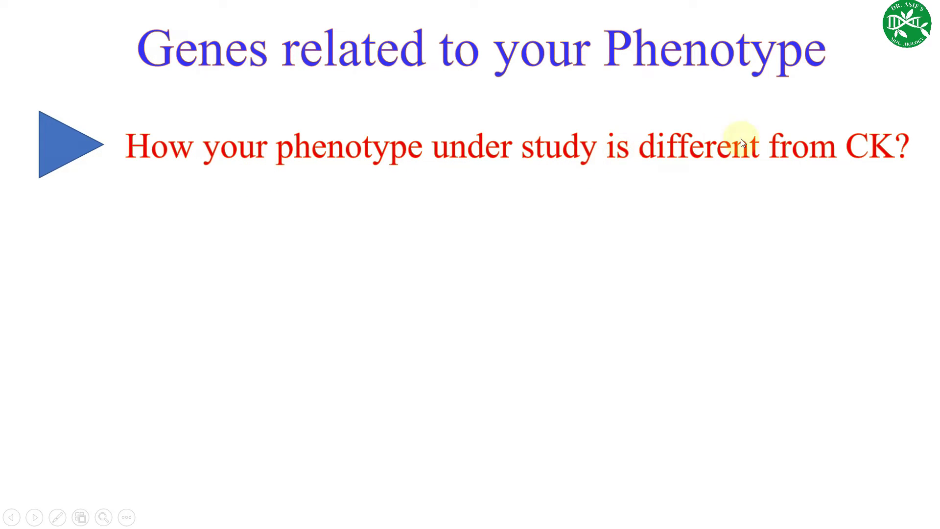
{"action": "left_click", "coordinate": [888, 167]}
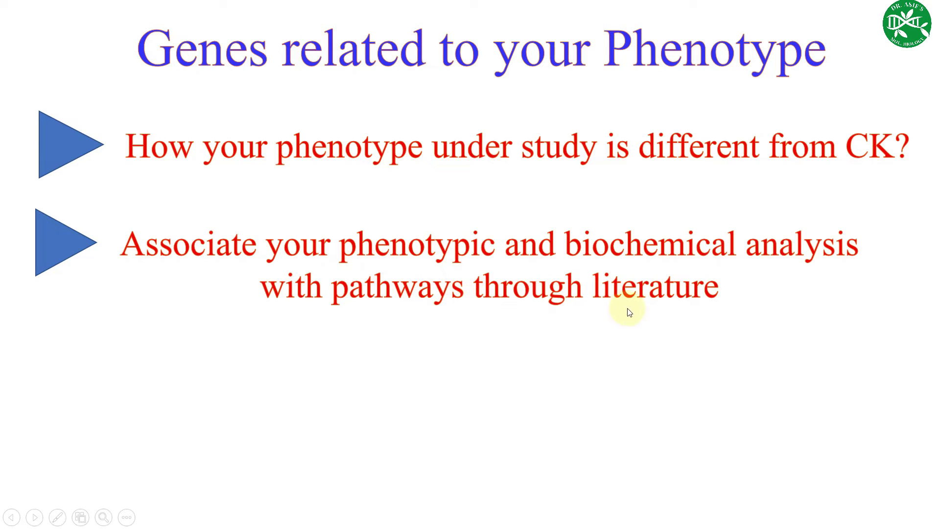
{"action": "left_click", "coordinate": [681, 303]}
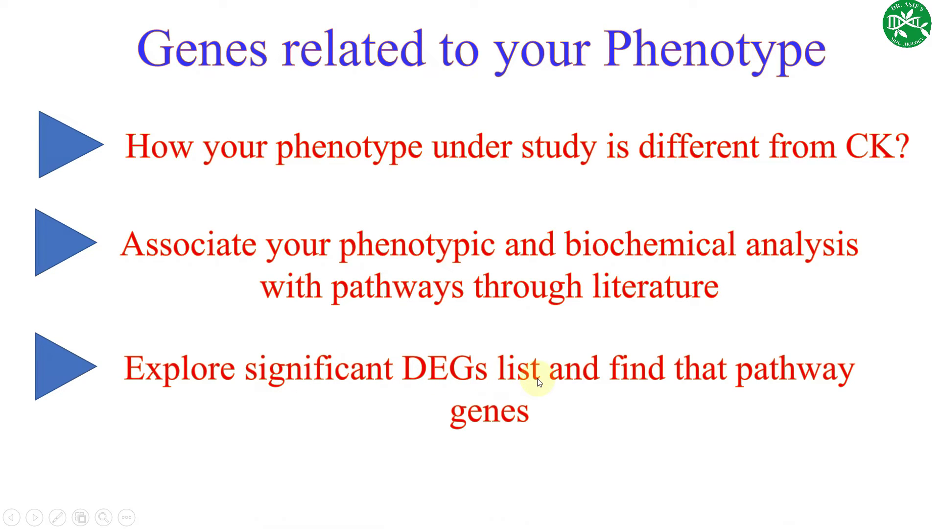
{"action": "left_click", "coordinate": [571, 431]}
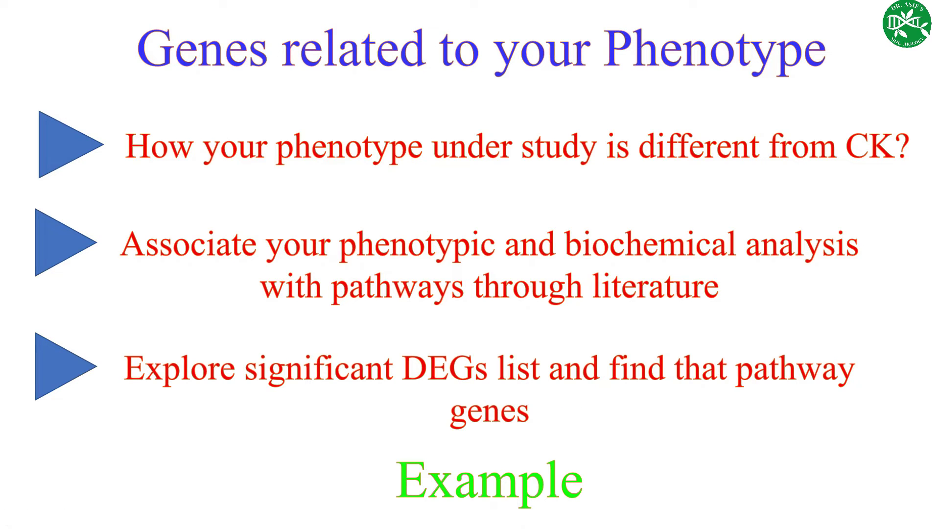
{"action": "key", "text": "Escape"}
{"action": "left_click", "coordinate": [430, 515]}
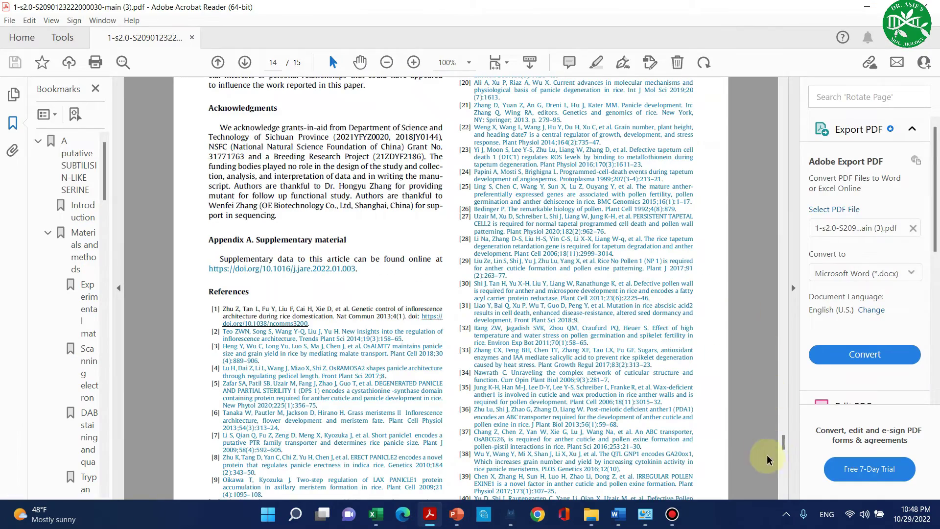
Browse the paper from its phenotype figures to page 6's wax and cutin figure, then return to Excel
{"action": "left_click_drag", "start_coordinate": [790, 446], "coordinate": [783, 208]}
{"action": "scroll", "coordinate": [284, 365], "scroll_direction": "down", "scroll_amount": 5}
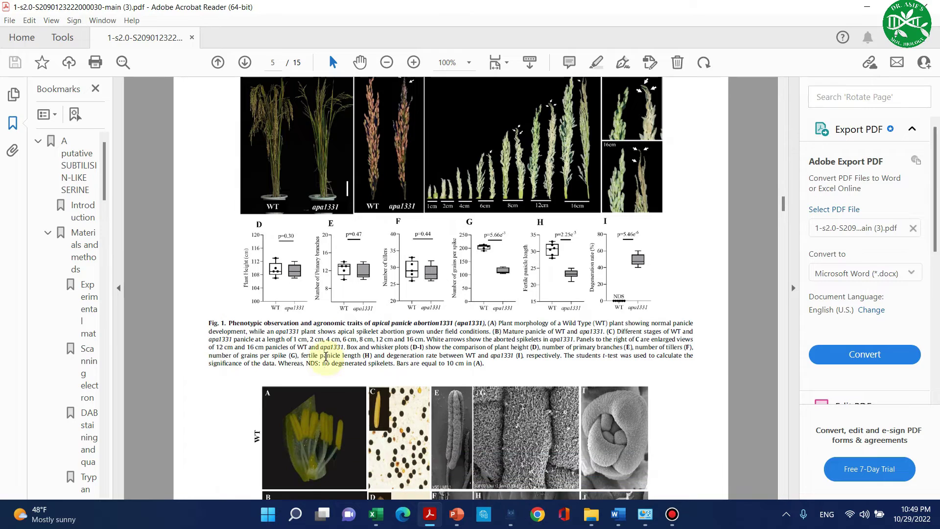
{"action": "scroll", "coordinate": [316, 294], "scroll_direction": "down", "scroll_amount": 2}
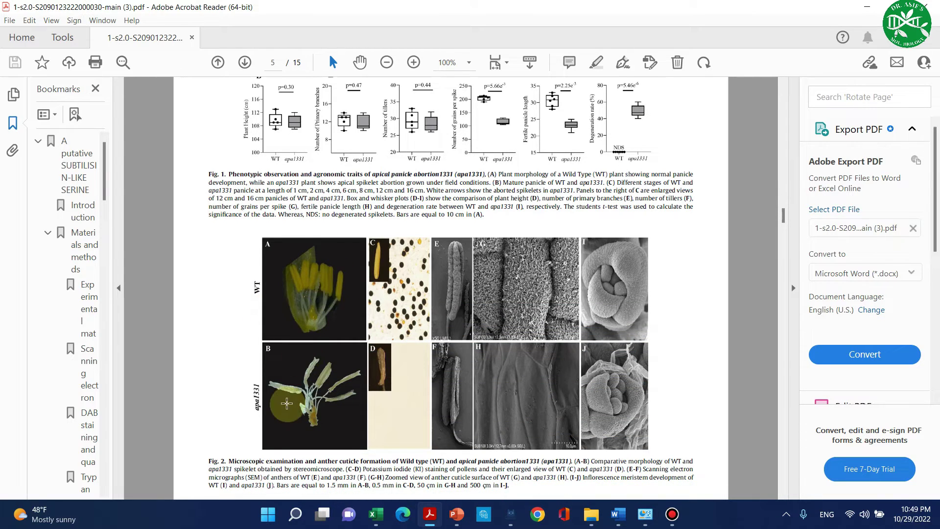
{"action": "scroll", "coordinate": [271, 394], "scroll_direction": "down", "scroll_amount": 1}
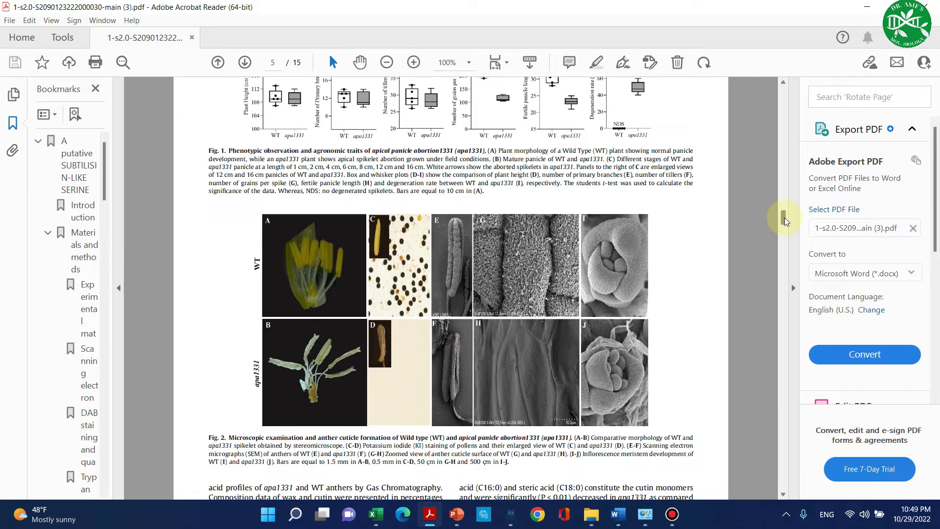
{"action": "left_click_drag", "start_coordinate": [784, 220], "coordinate": [784, 252]}
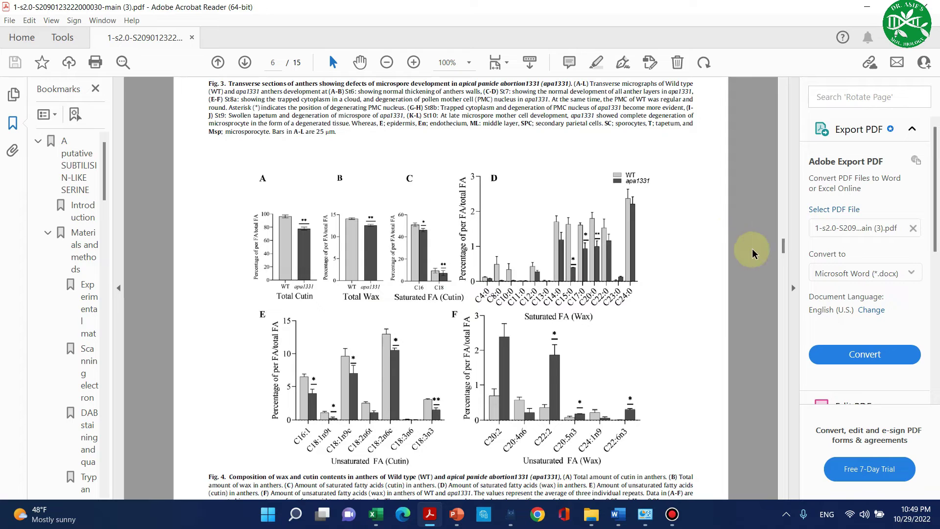
{"action": "left_click", "coordinate": [784, 247]}
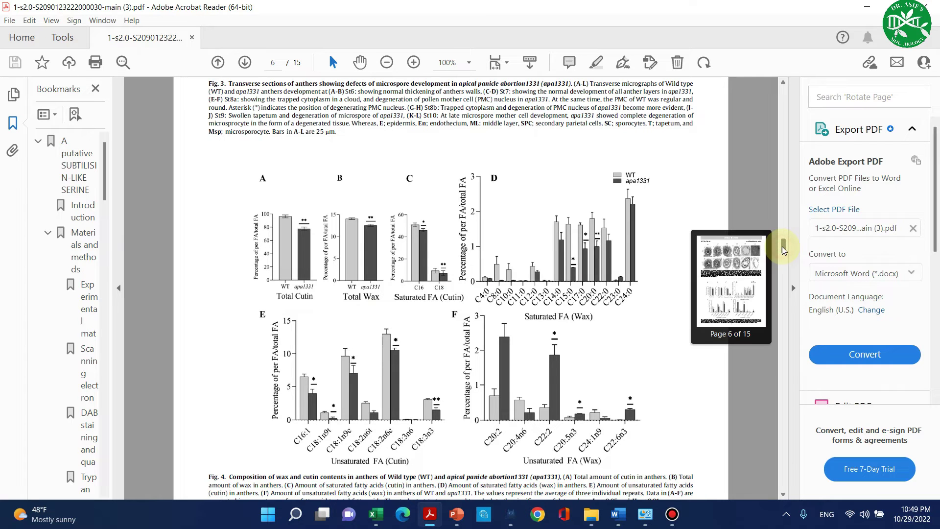
{"action": "left_click", "coordinate": [375, 514]}
Look over the yellow downregulated rows down to row 3169, then return to the paper
{"action": "scroll", "coordinate": [454, 316], "scroll_direction": "up", "scroll_amount": 13}
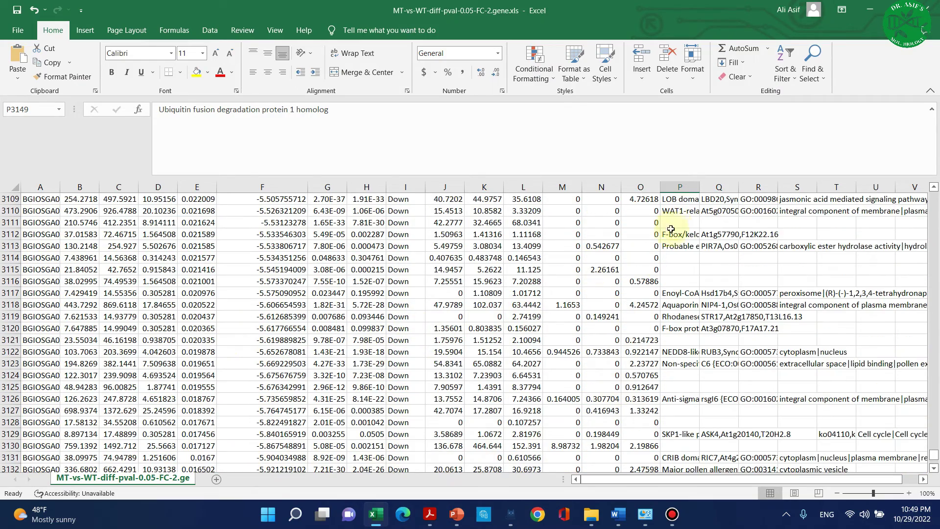
{"action": "scroll", "coordinate": [557, 320], "scroll_direction": "down", "scroll_amount": 9}
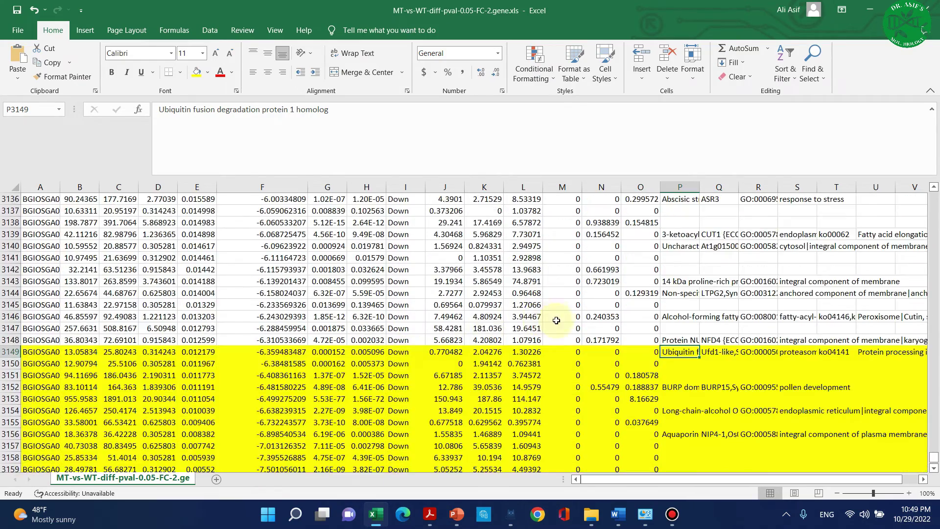
{"action": "scroll", "coordinate": [557, 320], "scroll_direction": "down", "scroll_amount": 7}
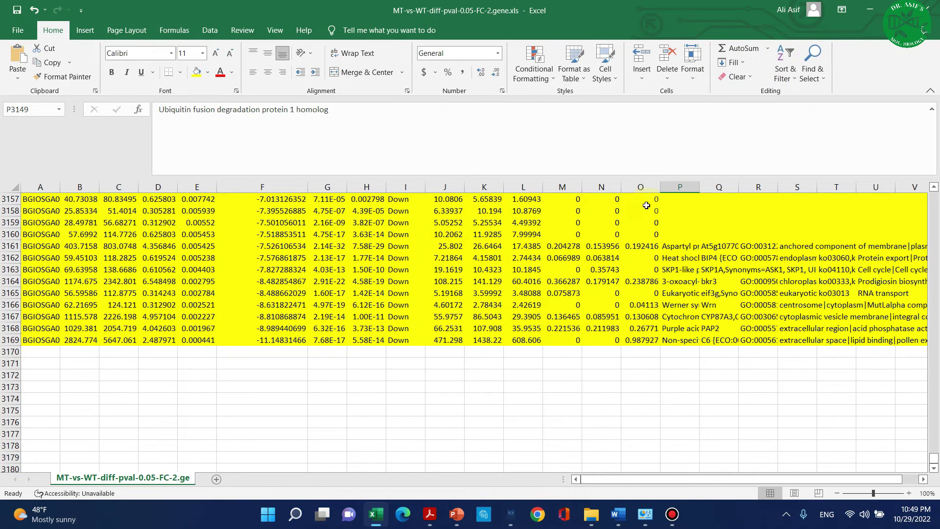
{"action": "left_click", "coordinate": [870, 9]}
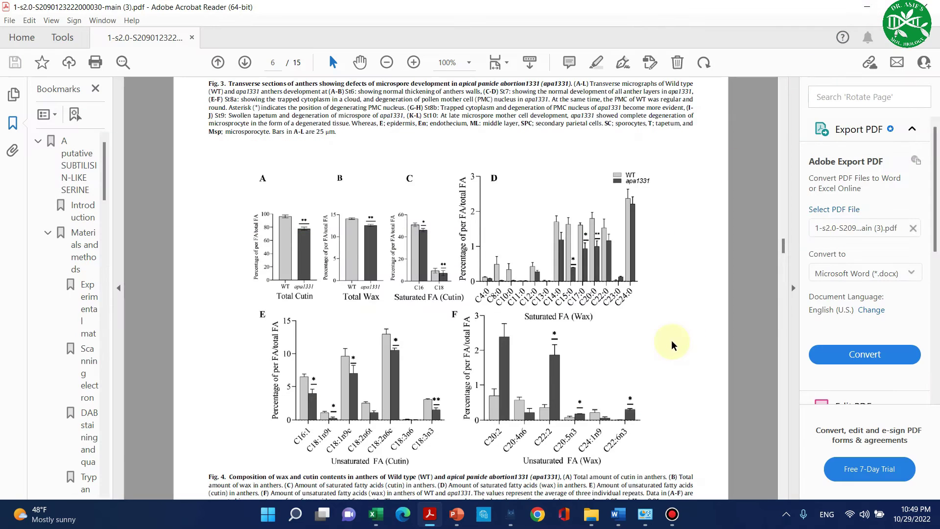
Skim the paper's pages 11, 12 and 14, then show Word's Figure S5 qRT-PCR validation
{"action": "left_click_drag", "start_coordinate": [782, 248], "coordinate": [770, 361]}
{"action": "scroll", "coordinate": [490, 319], "scroll_direction": "up", "scroll_amount": 4}
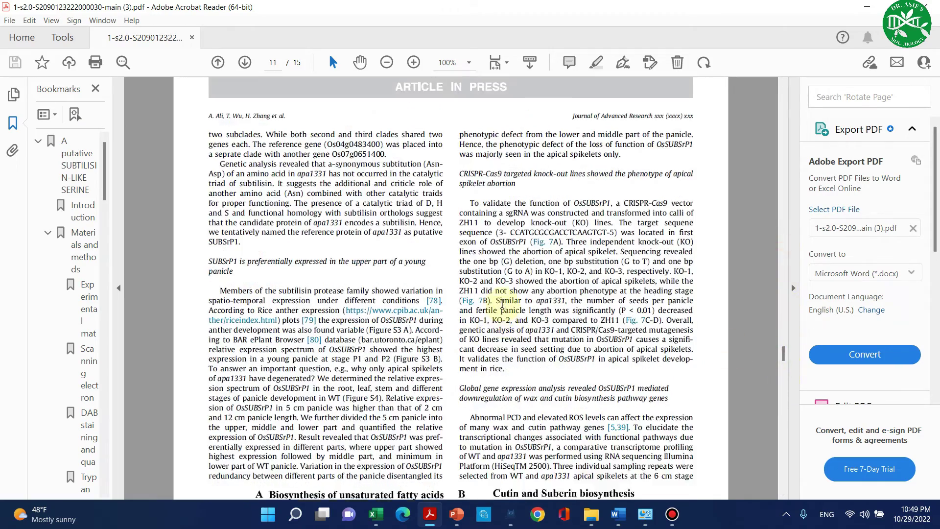
{"action": "scroll", "coordinate": [495, 309], "scroll_direction": "down", "scroll_amount": 3}
{"action": "scroll", "coordinate": [496, 303], "scroll_direction": "down", "scroll_amount": 2}
{"action": "left_click_drag", "start_coordinate": [783, 361], "coordinate": [797, 432]}
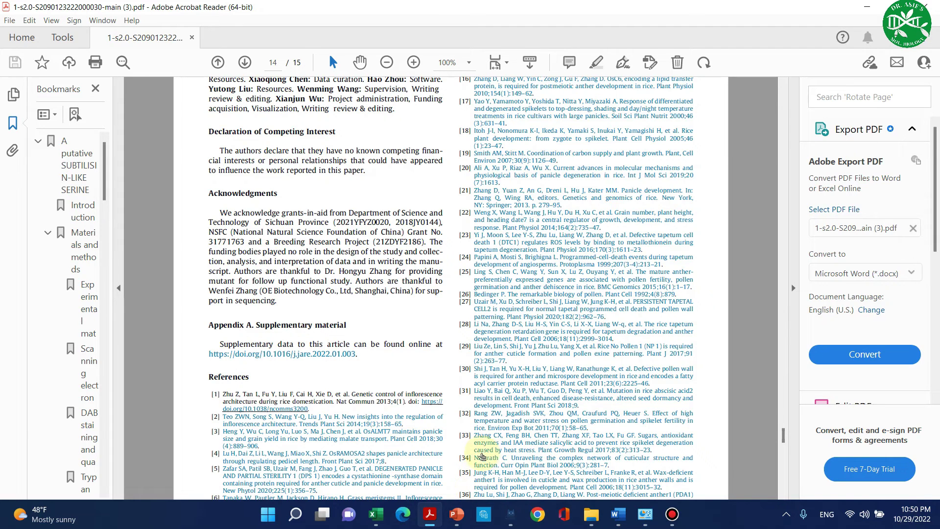
{"action": "left_click", "coordinate": [618, 514]}
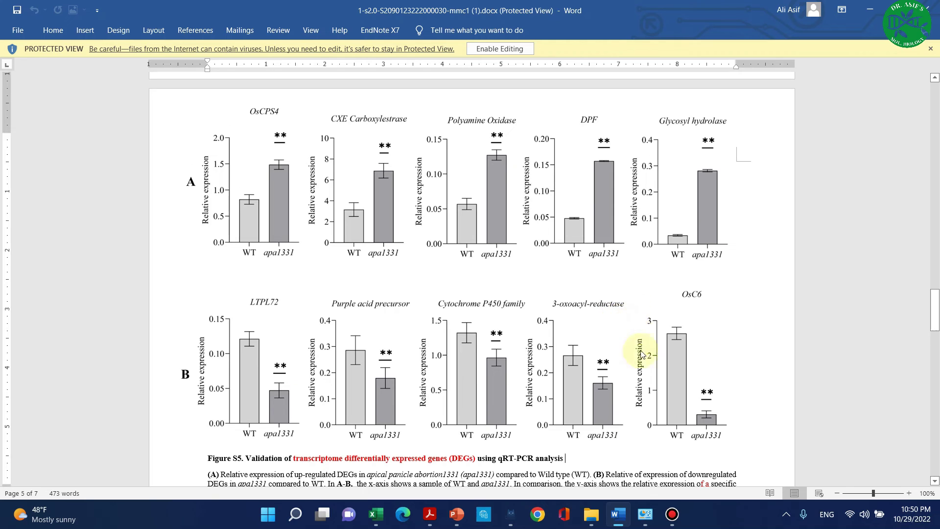
Switch from Word back to the PowerPoint slide 'Genes related to your Phenotype'
{"action": "key", "text": "alt+Tab"}
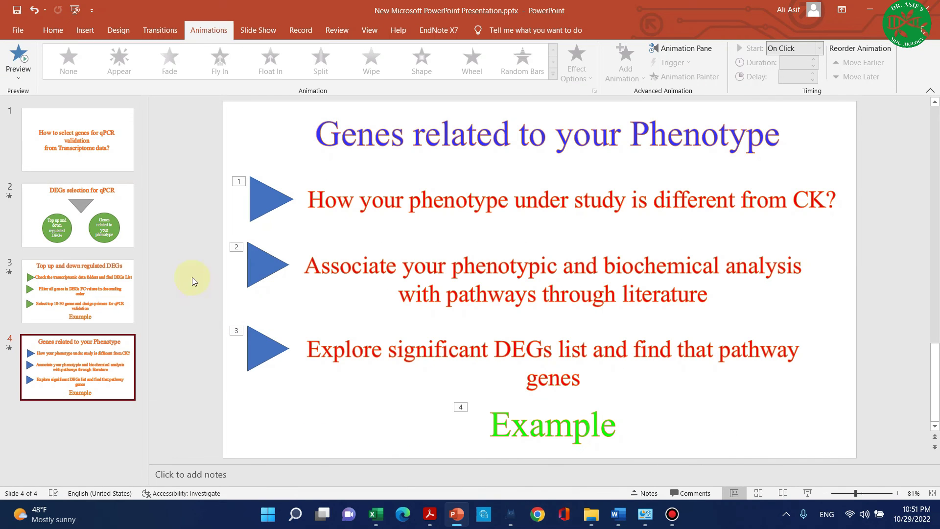